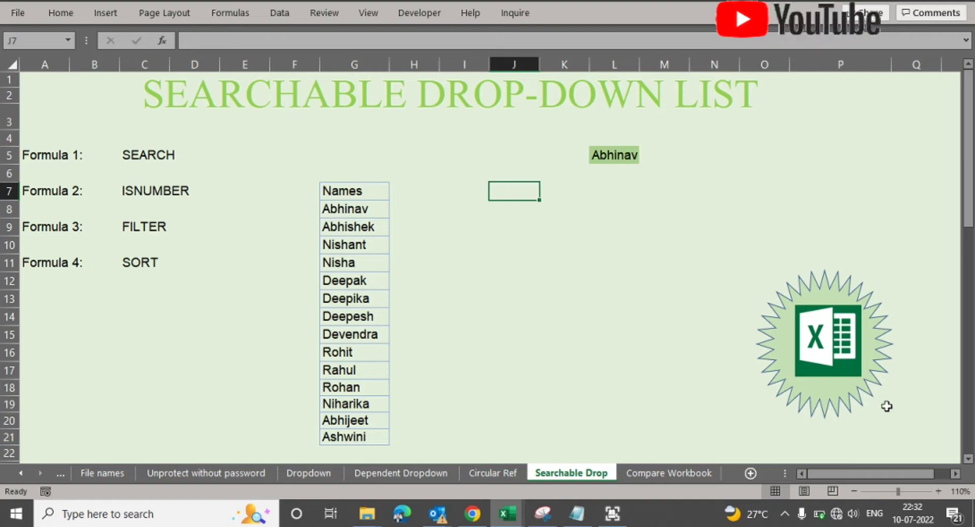
Convert the Names list in G7:G21 into a table and turn off the table's header row
click(356, 191)
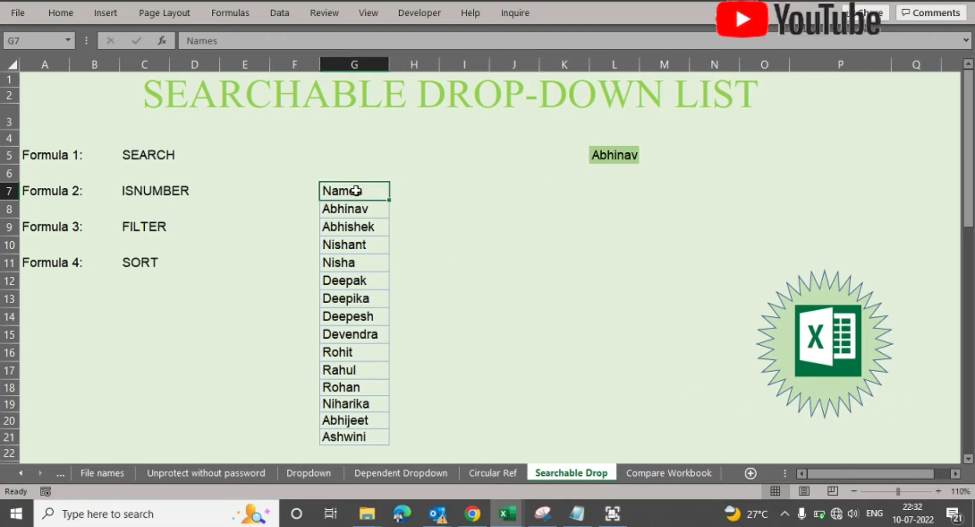
key(ctrl+shift+Down)
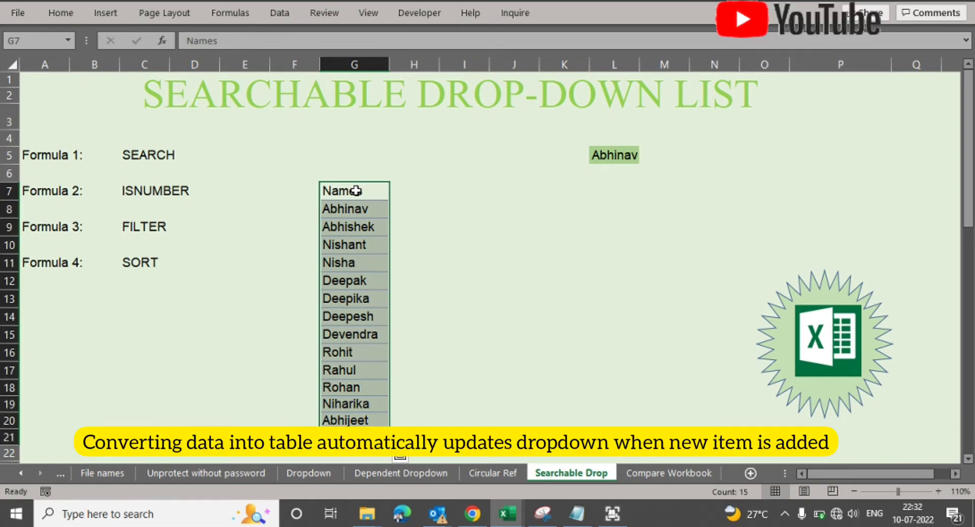
key(ctrl+t)
key(Return)
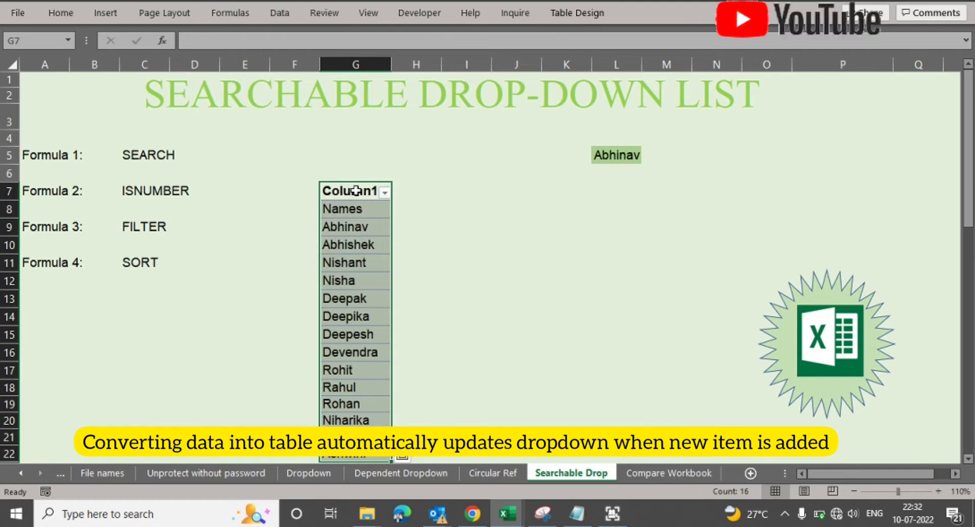
click(584, 14)
click(407, 34)
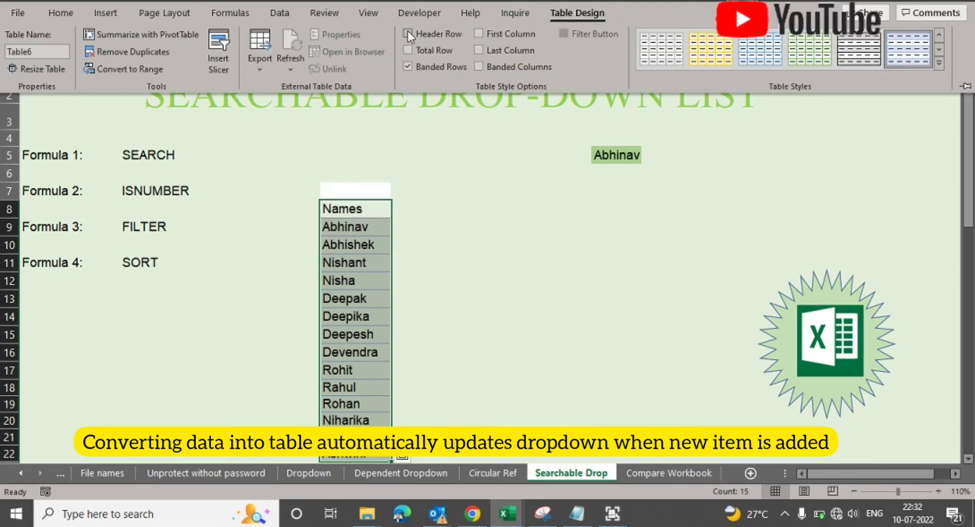
Copy the empty cell H7 over G7 to remove the white fill above the names table
click(415, 189)
key(ctrl+c)
key(Left)
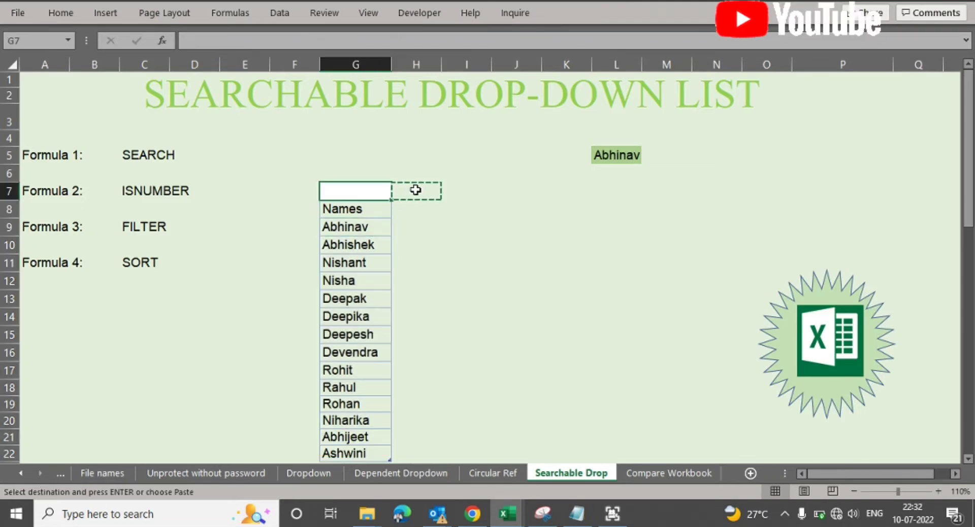
key(Return)
click(372, 225)
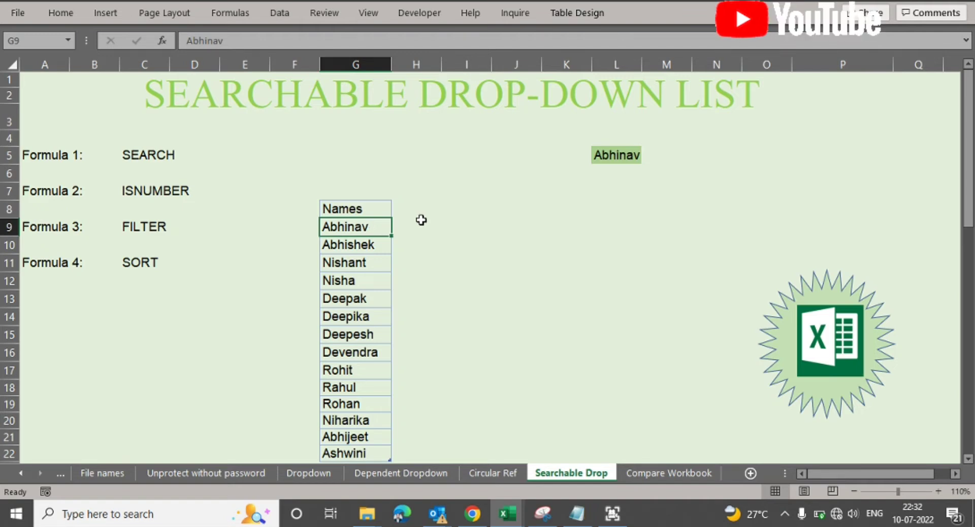
Enter =SEARCH(L5,G9:G22) in I9 and widen column I slightly to fit the results
click(444, 219)
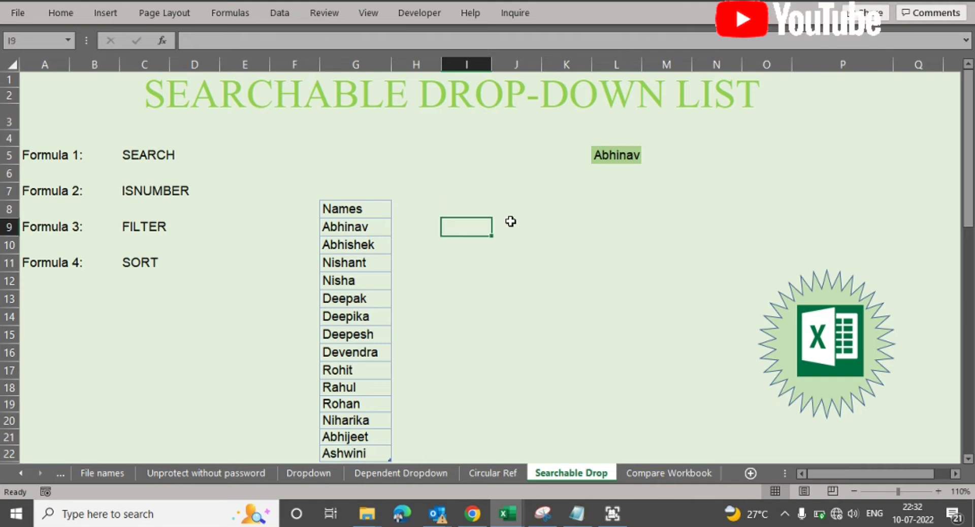
text(=searc)
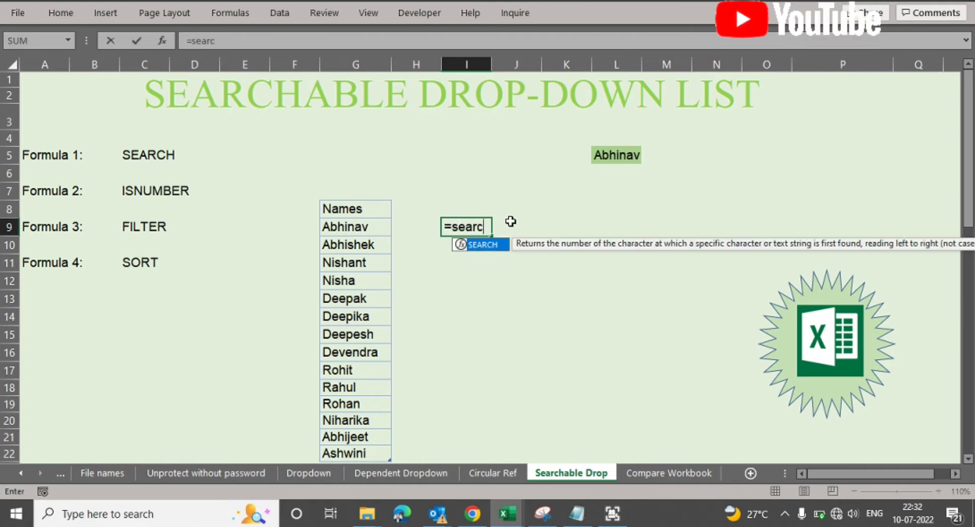
key(Tab)
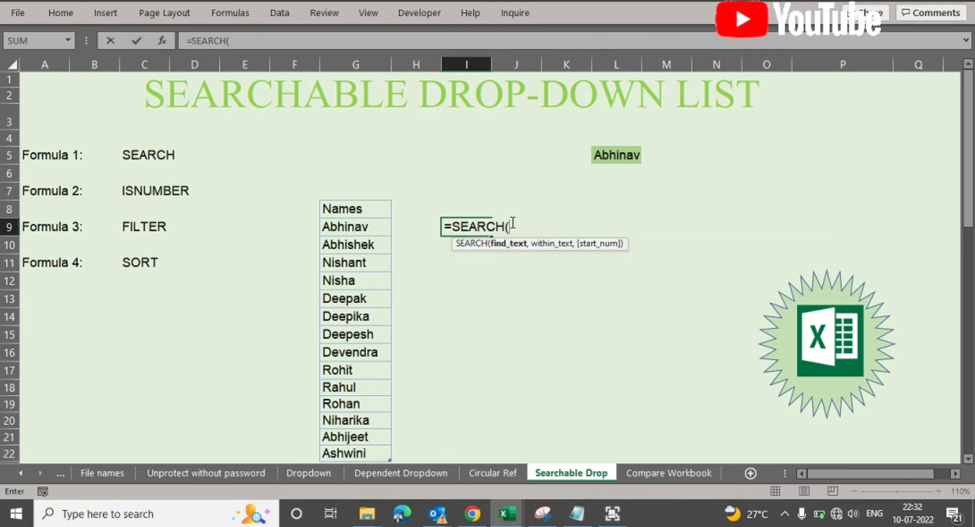
click(612, 157)
text(,)
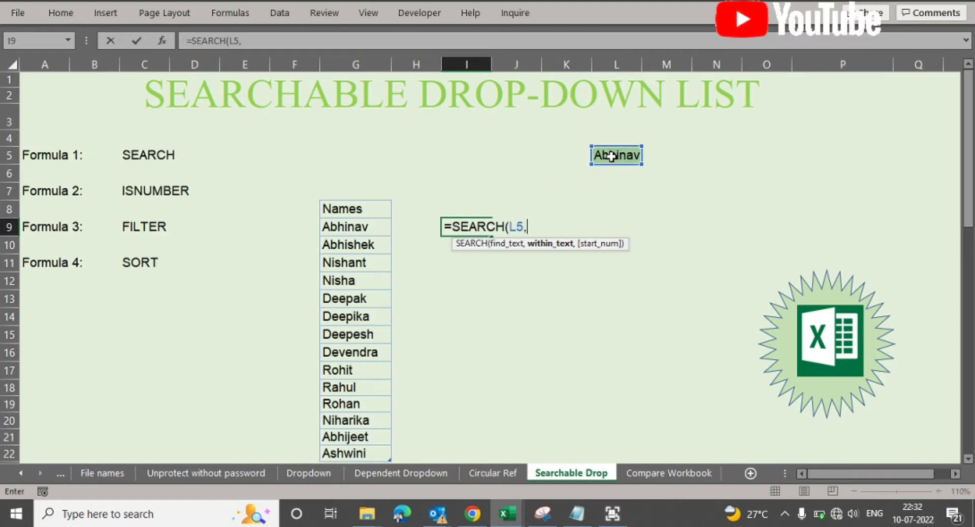
click(347, 228)
key(ctrl+shift+Down)
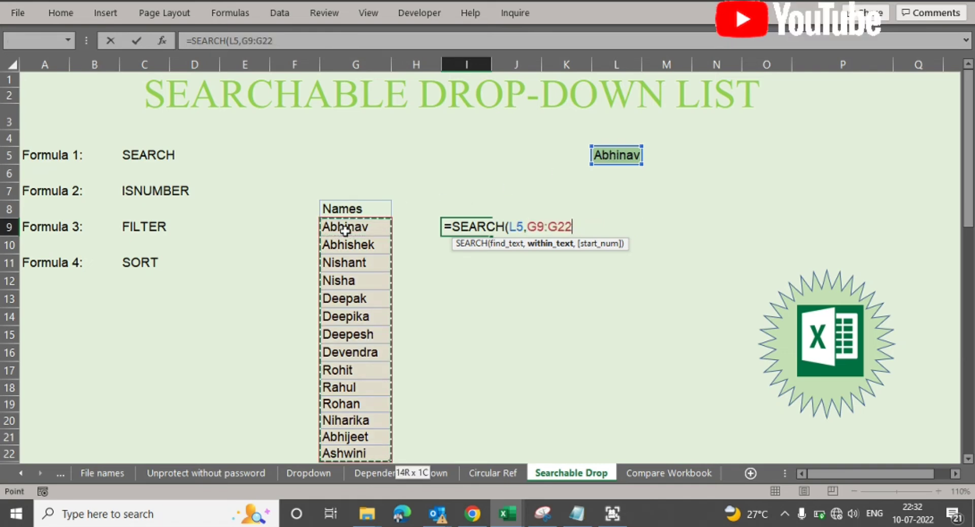
text())
key(Return)
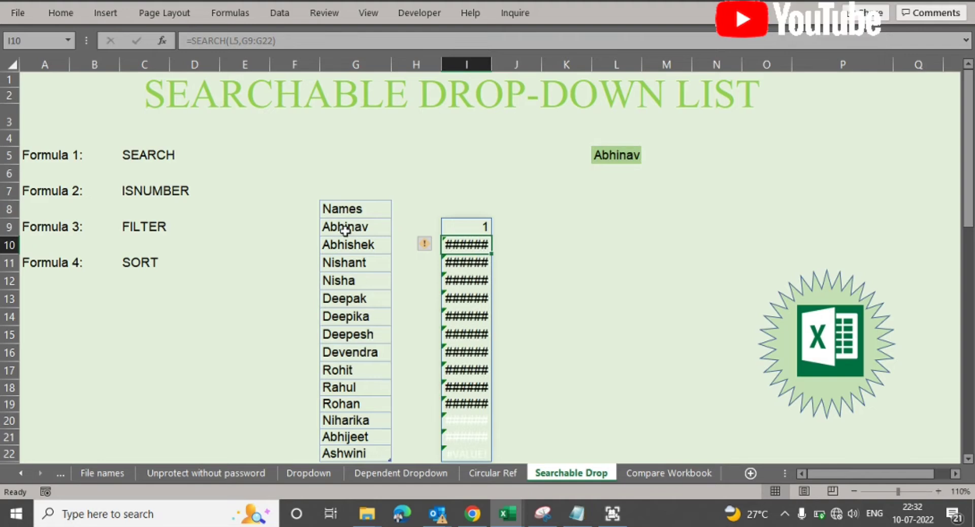
drag(492, 64, 501, 64)
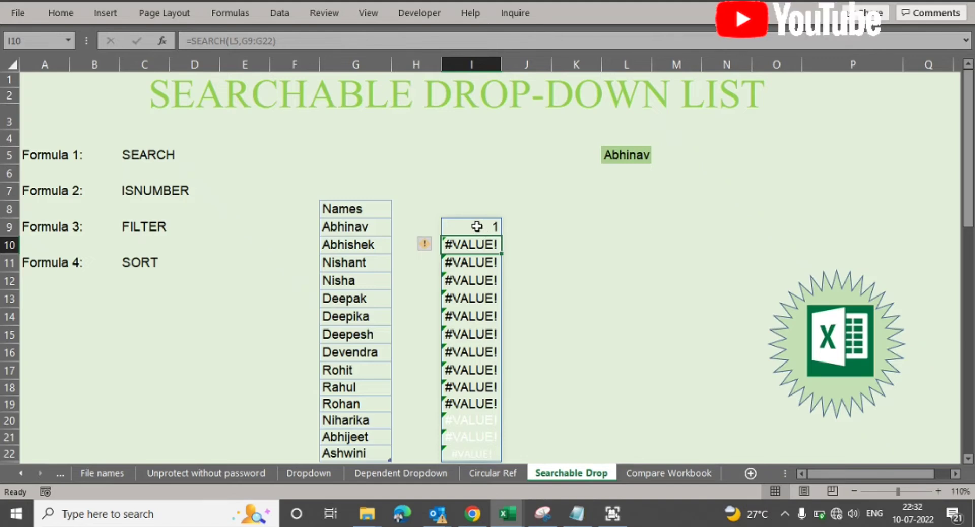
Set the search text in L5 to Ab to test the SEARCH formula
click(616, 155)
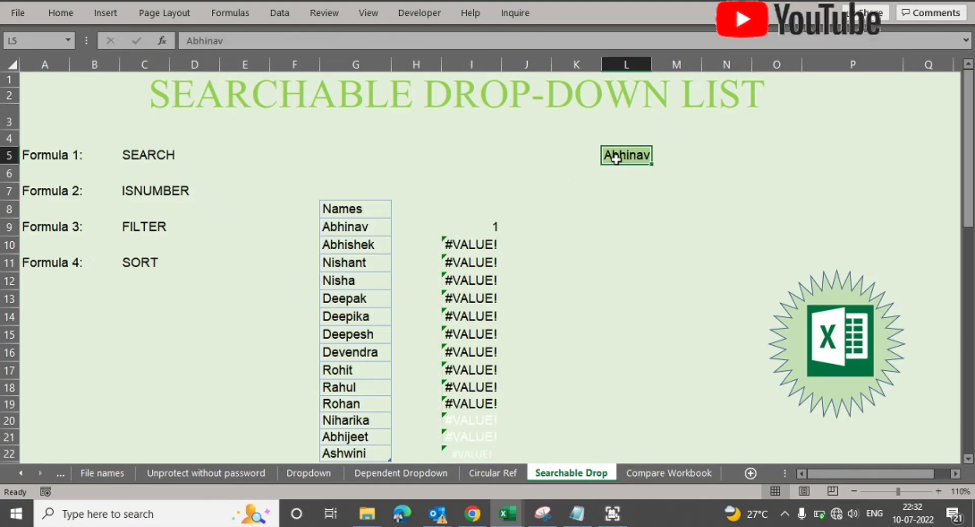
text(Ab)
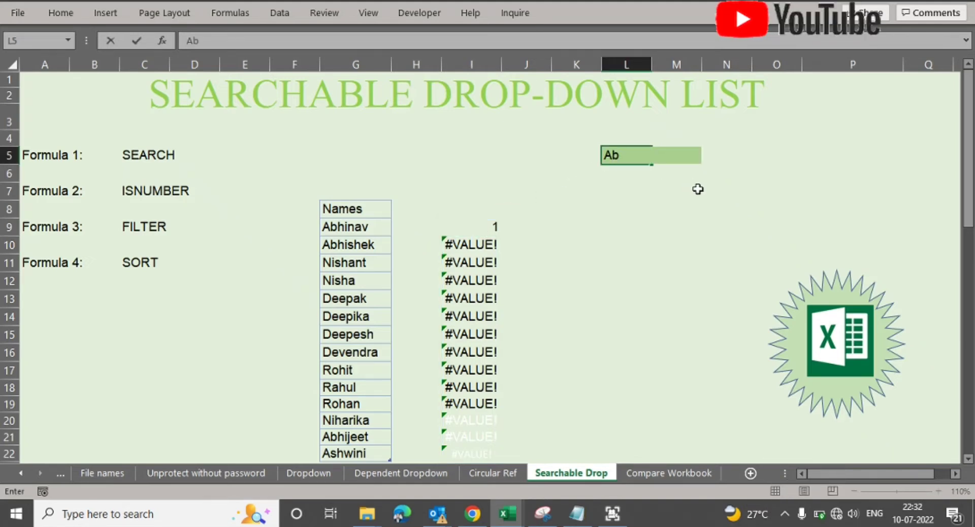
key(Return)
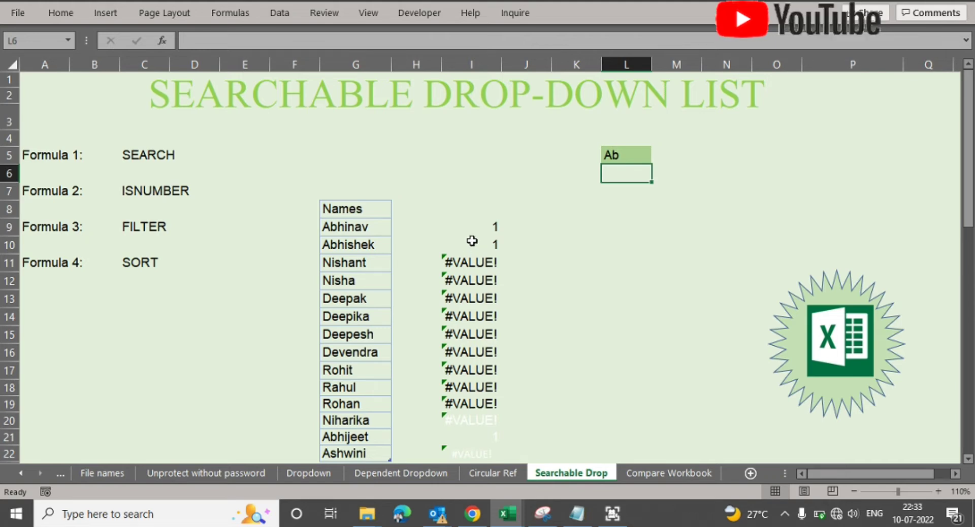
Wrap the I9 formula in ISNUMBER so it reads =ISNUMBER(SEARCH(L5,G9:G22))
click(463, 225)
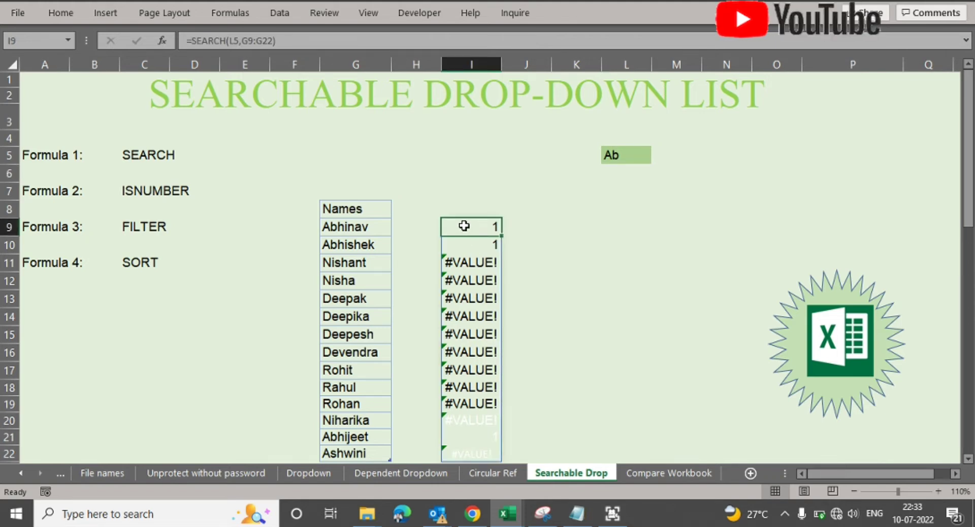
click(189, 41)
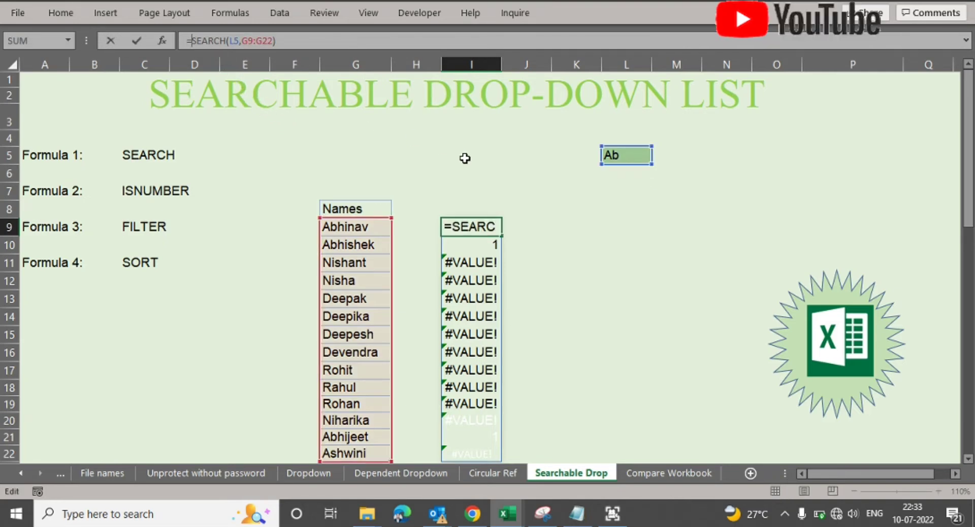
text(isnu)
key(Tab)
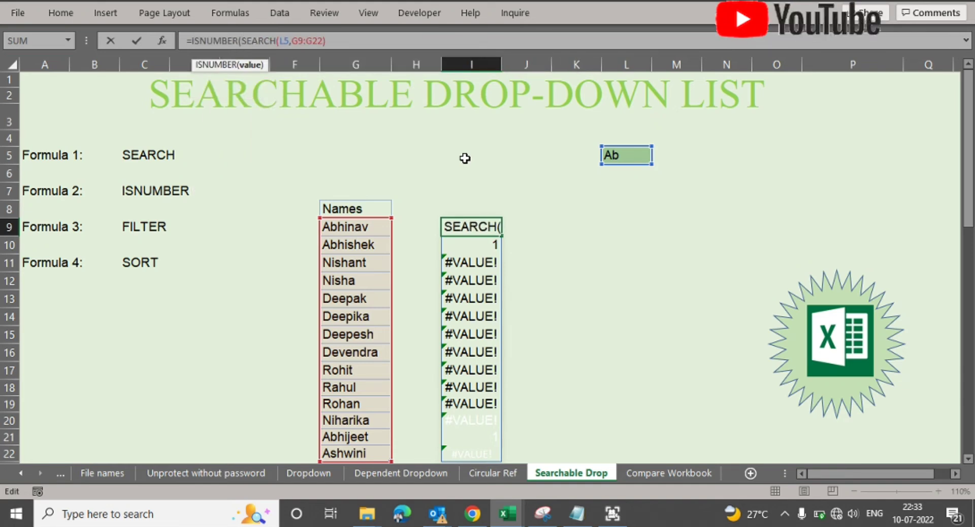
text())
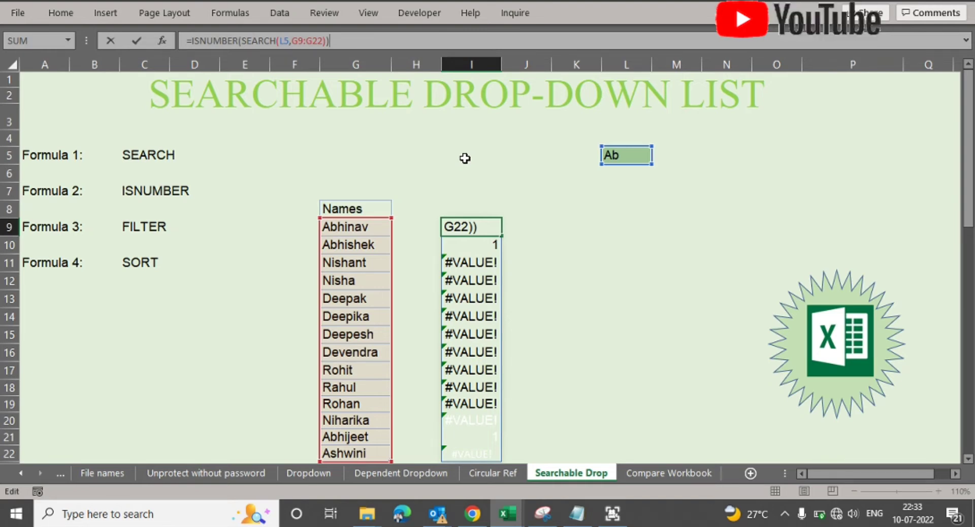
key(Return)
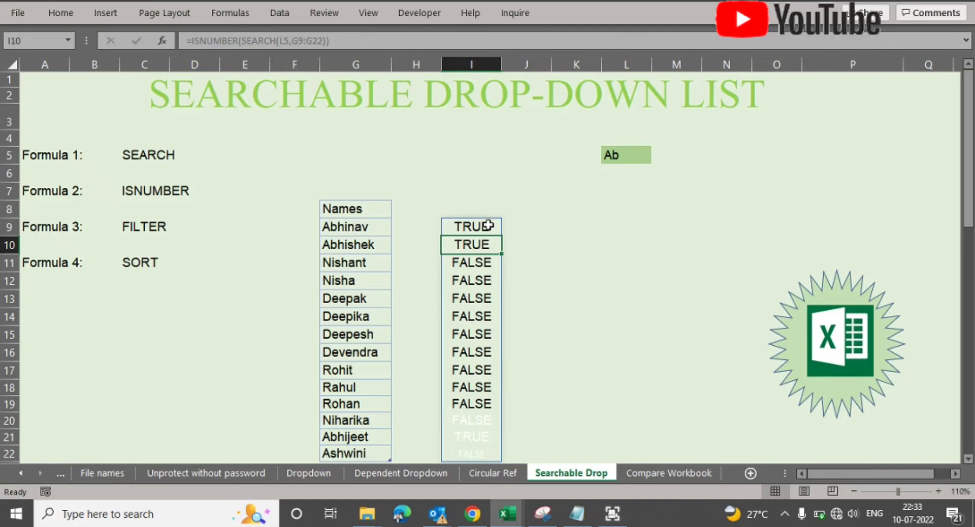
drag(488, 225, 486, 244)
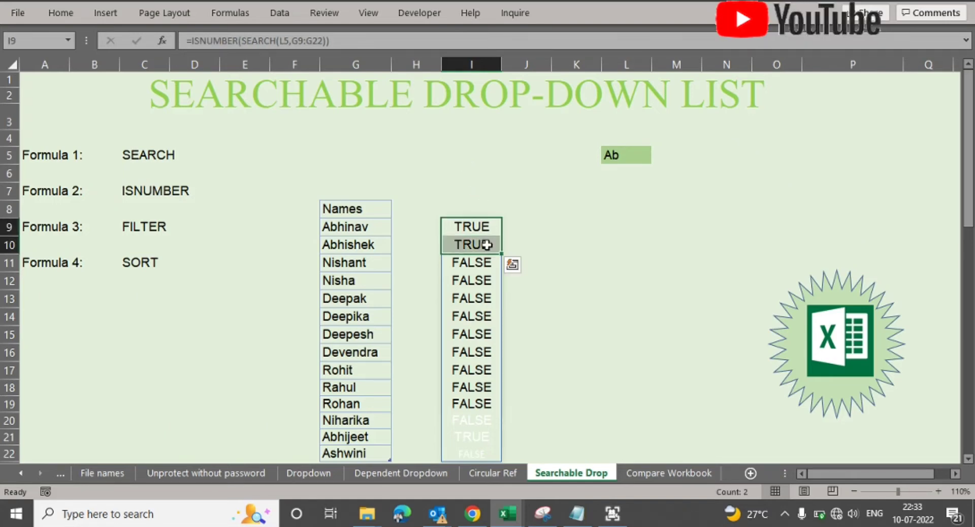
Wrap the I9 formula in FILTER over the names so it reads =FILTER(G9:G22,ISNUMBER(SEARCH(L5,G9:G22)))
click(453, 228)
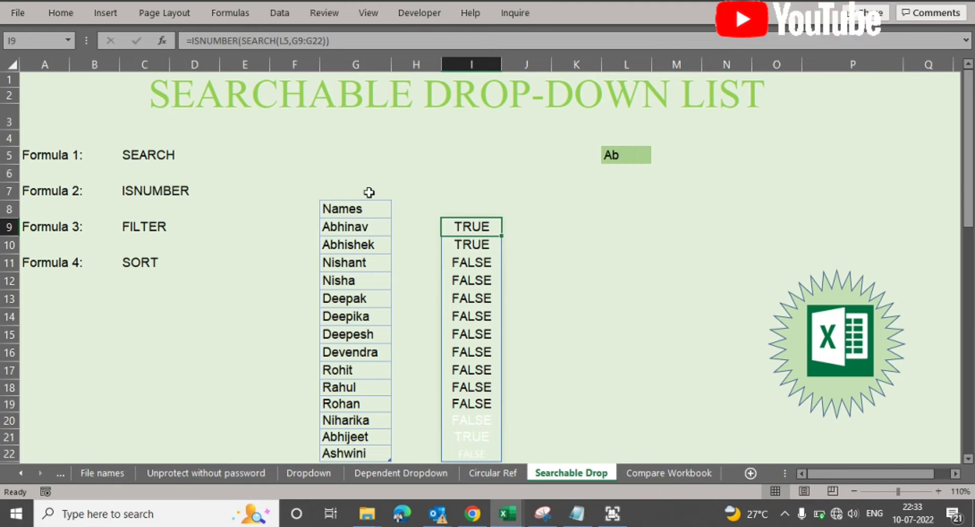
click(199, 43)
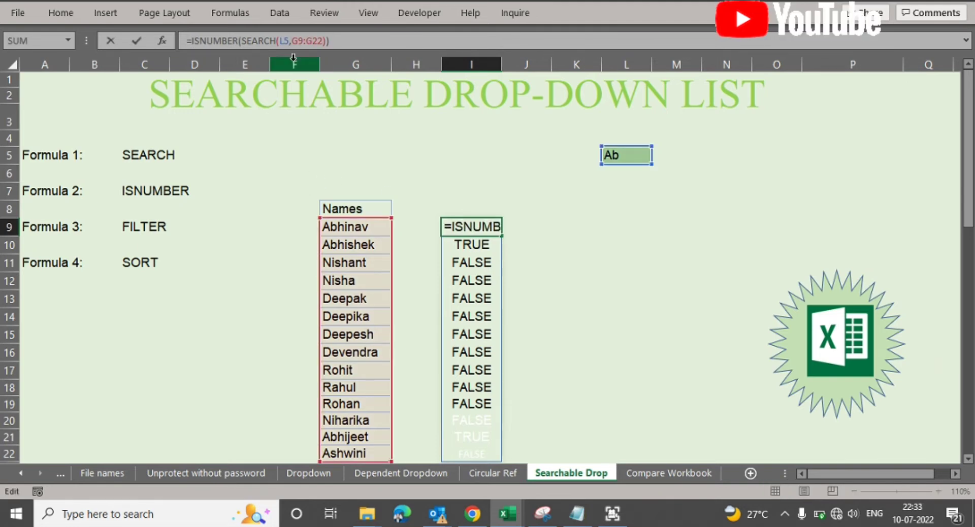
text(filter)
key(Tab)
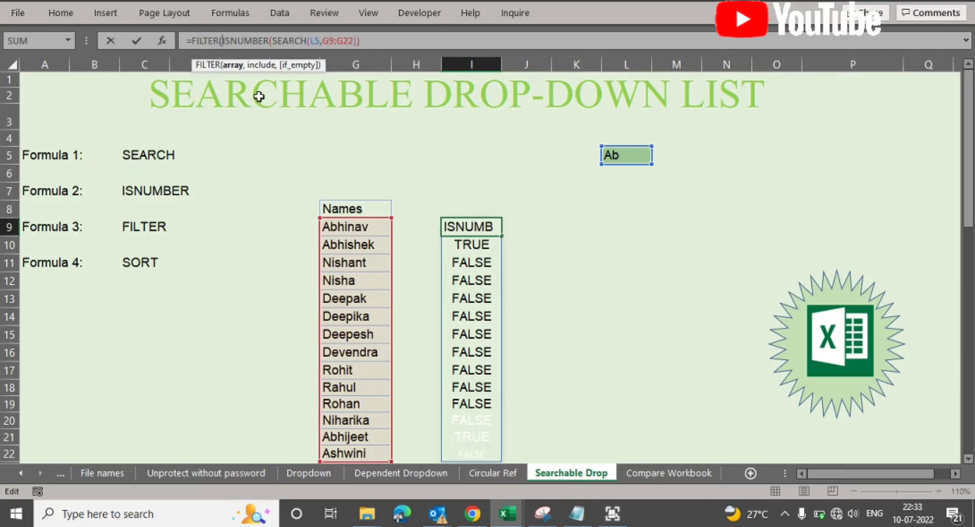
click(348, 227)
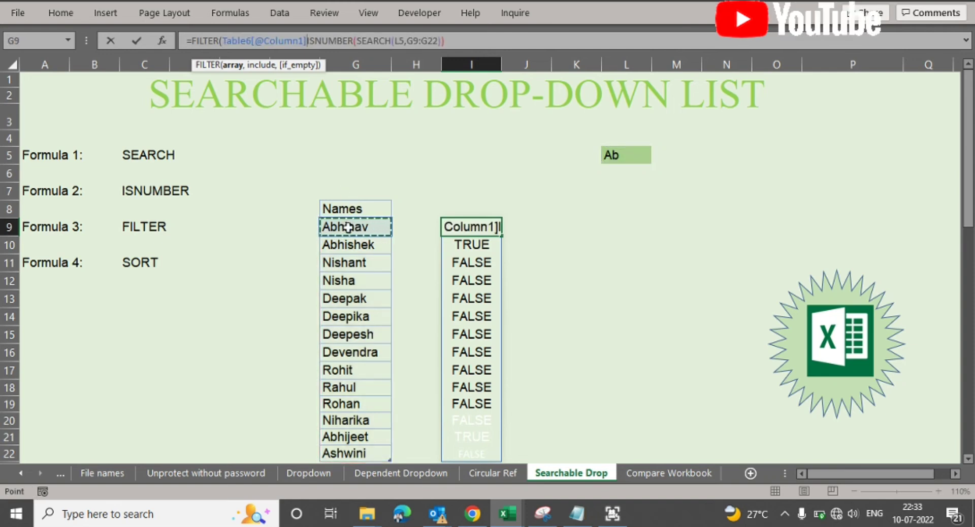
key(ctrl+shift+Down)
text(,)
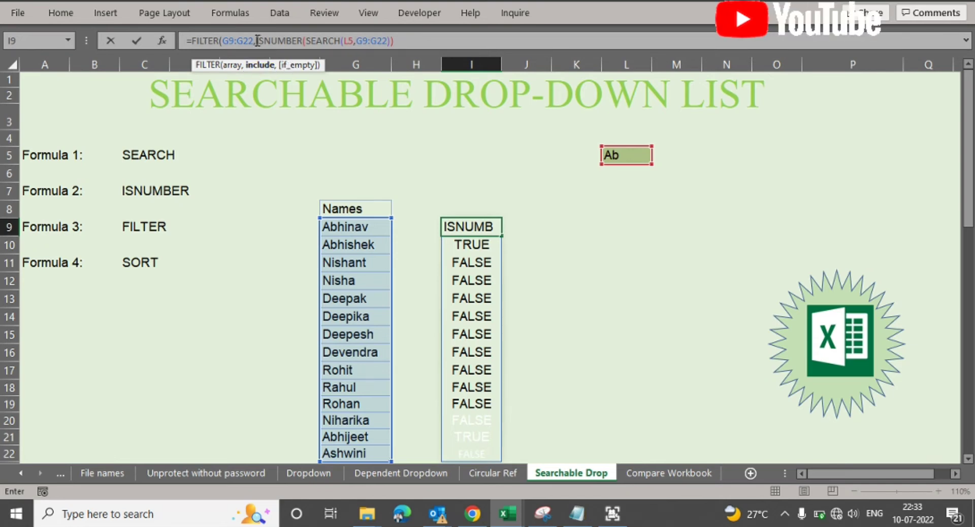
drag(256, 40, 400, 45)
click(403, 45)
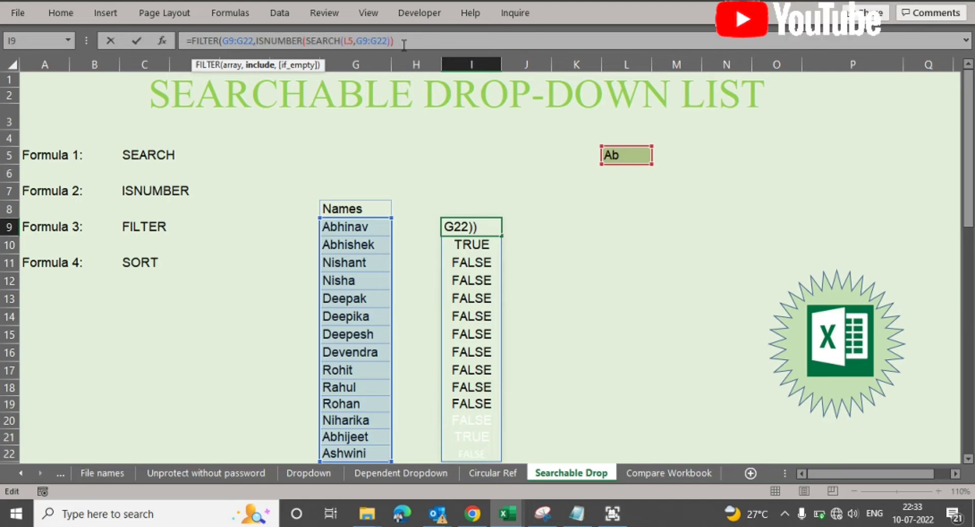
text())
key(Return)
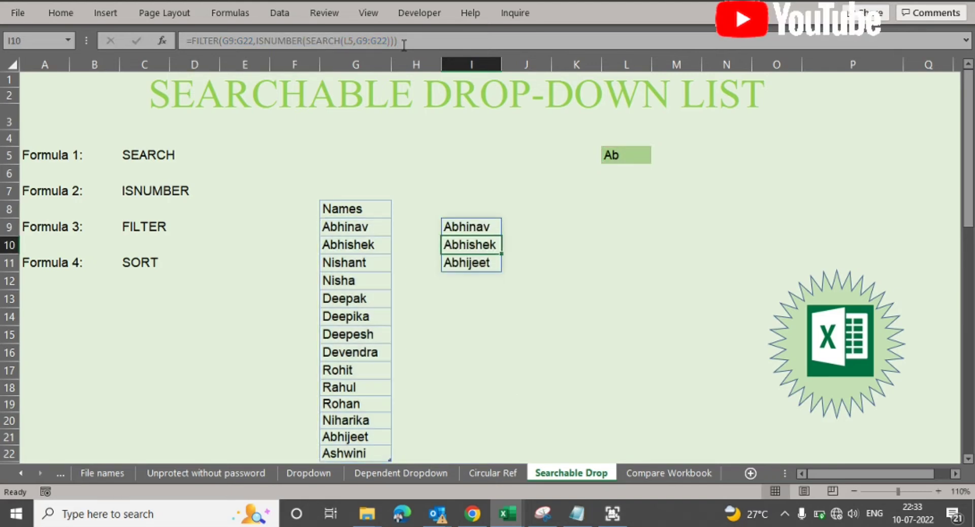
key(Up)
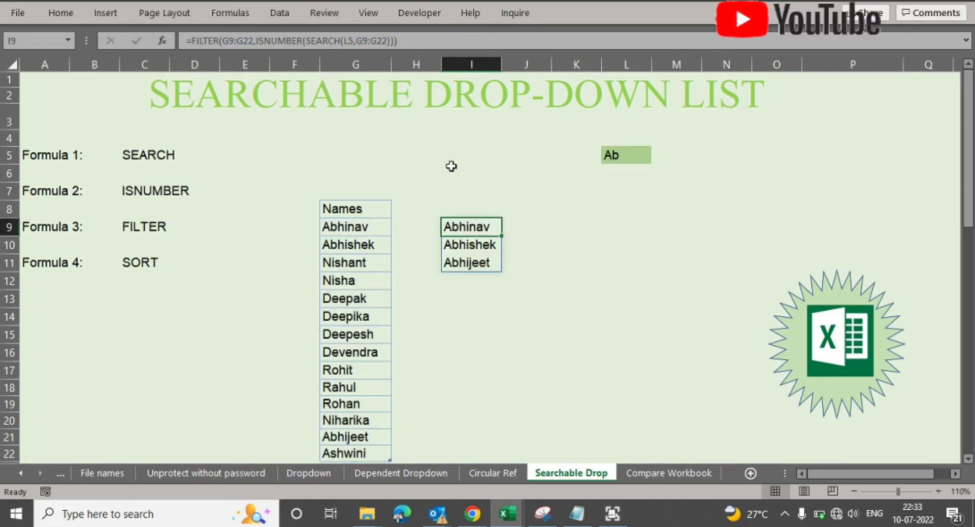
Change the search text in L5 to Abh to test the filtered list
click(626, 156)
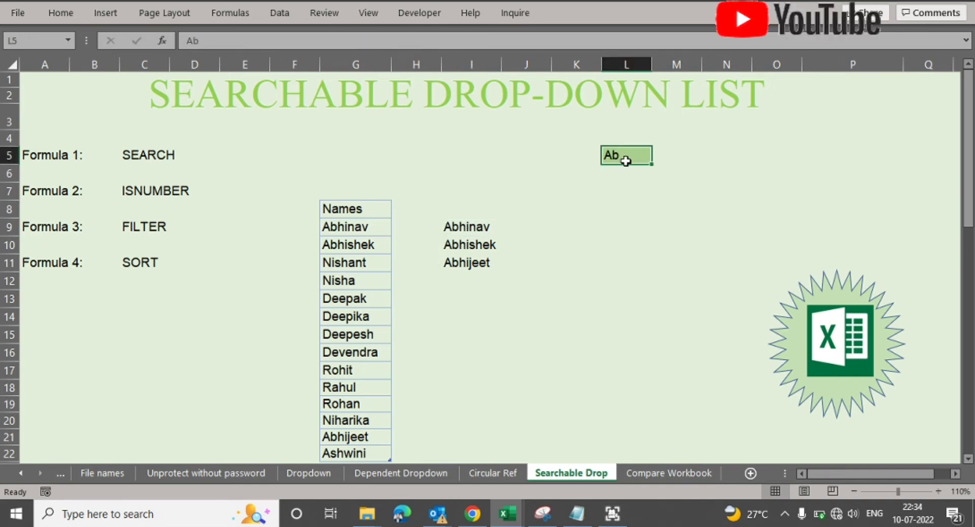
text(Abh)
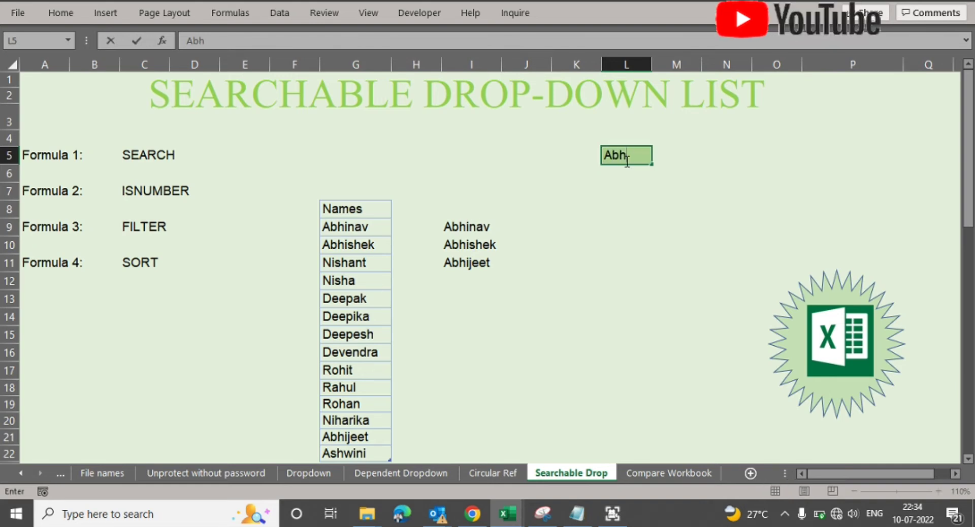
key(Return)
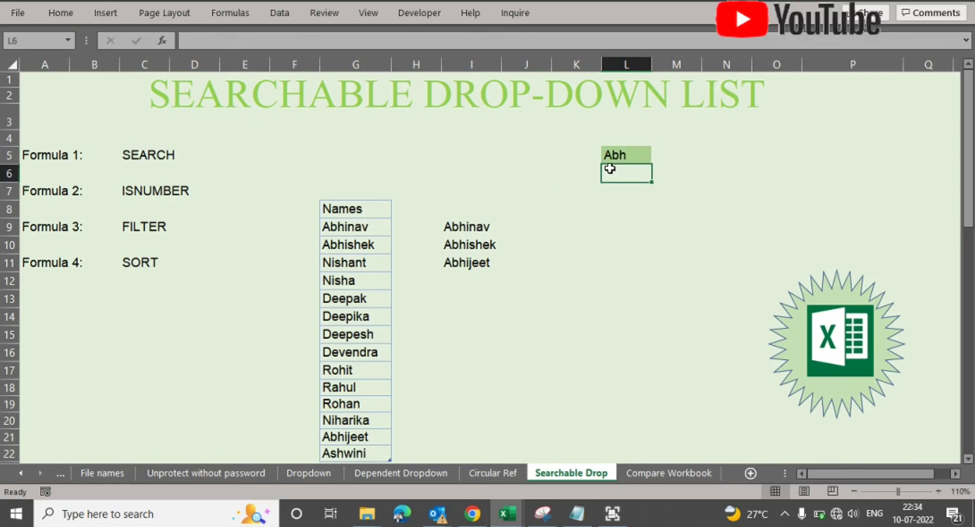
Change the search text in L5 to R to test the filtered list
click(614, 155)
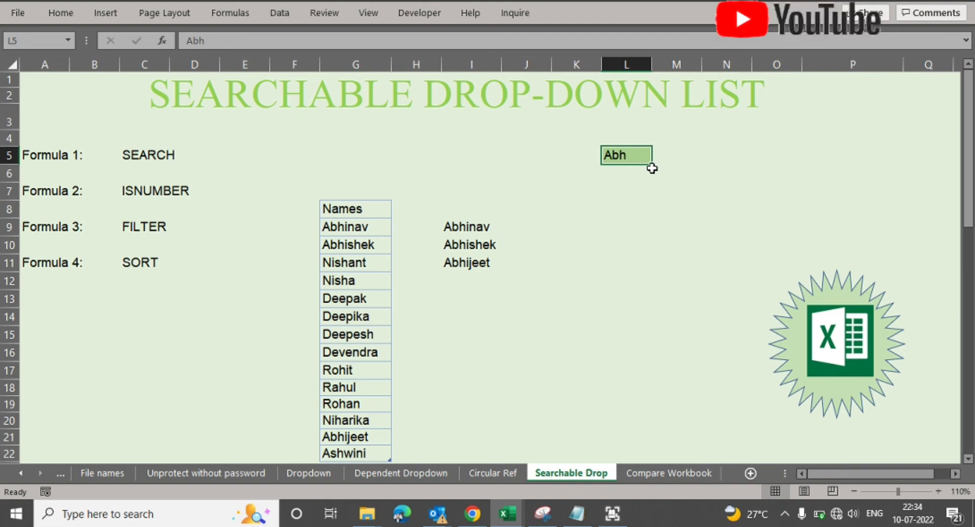
text(R)
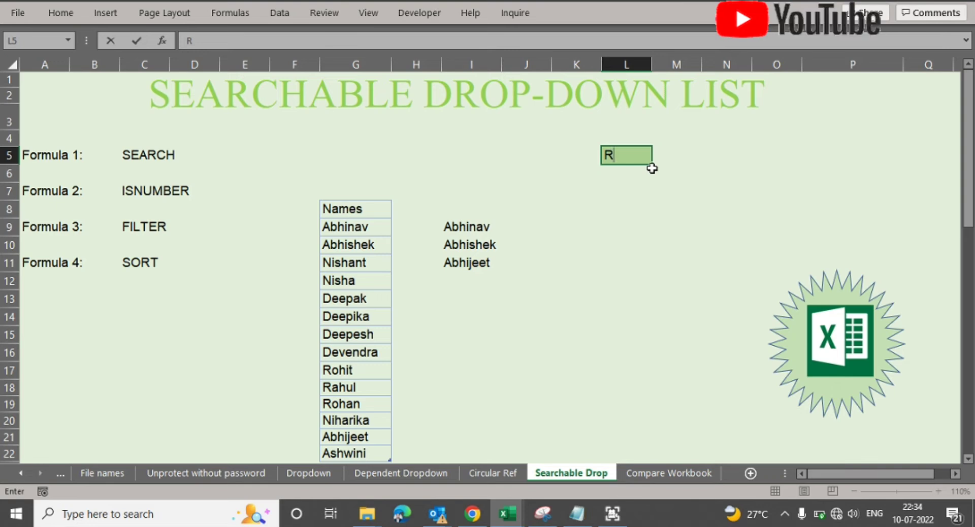
key(Return)
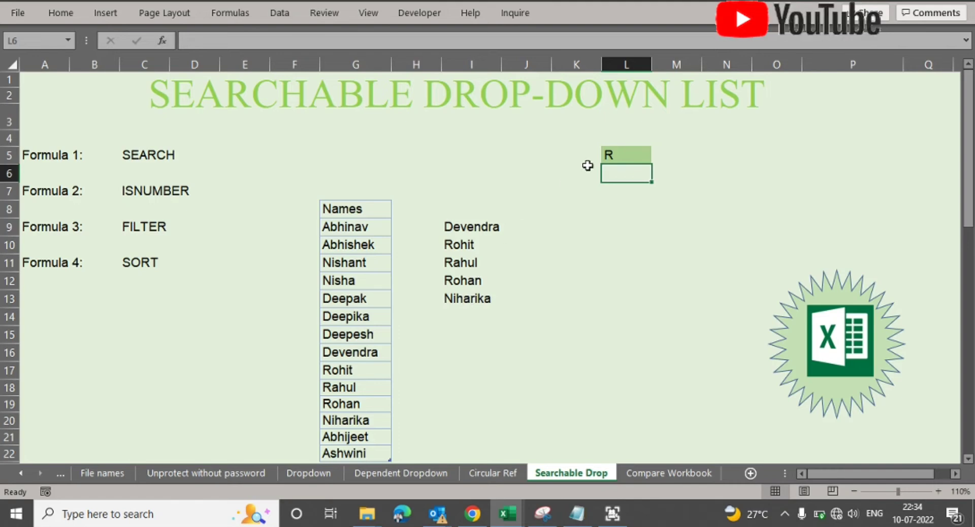
Wrap the I9 formula in SORT so it reads =SORT(FILTER(G9:G22,ISNUMBER(SEARCH(L5,G9:G22))))
click(480, 223)
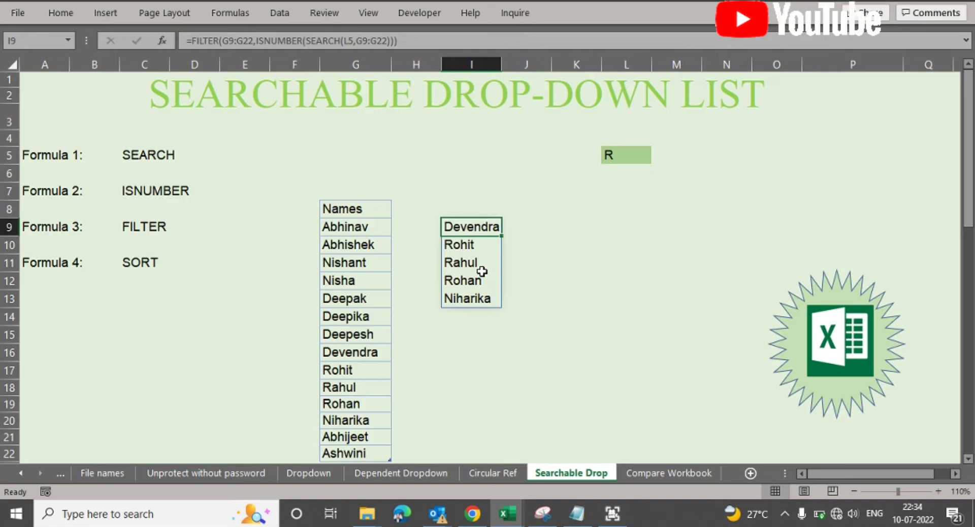
click(231, 43)
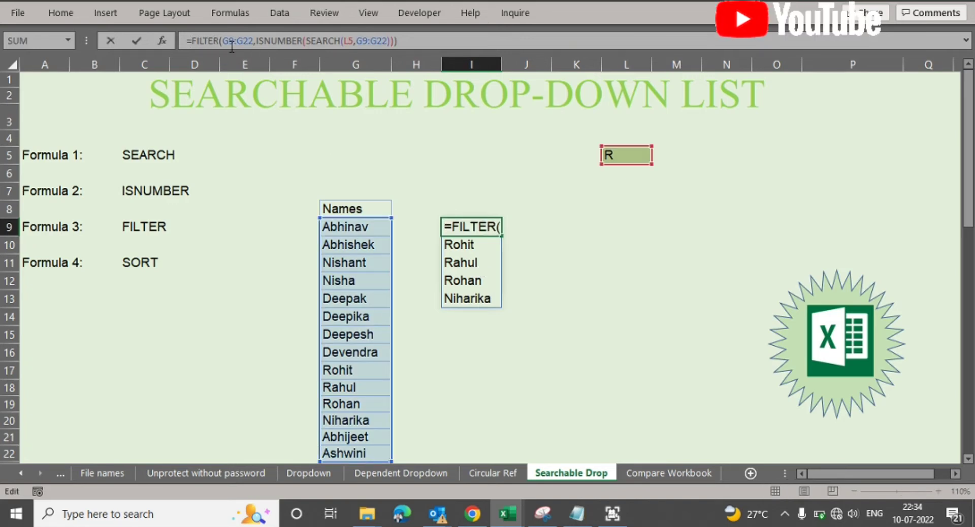
text(sort)
key(Tab)
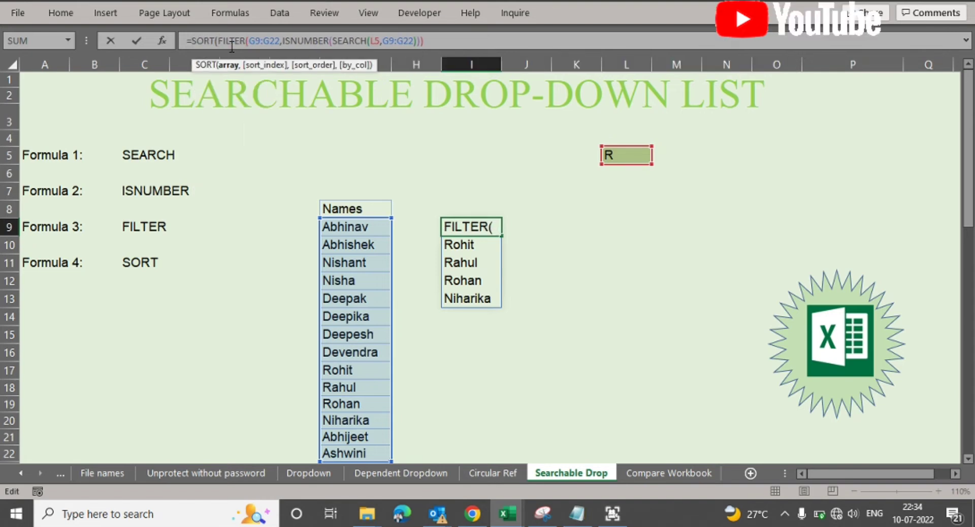
key(End)
text())
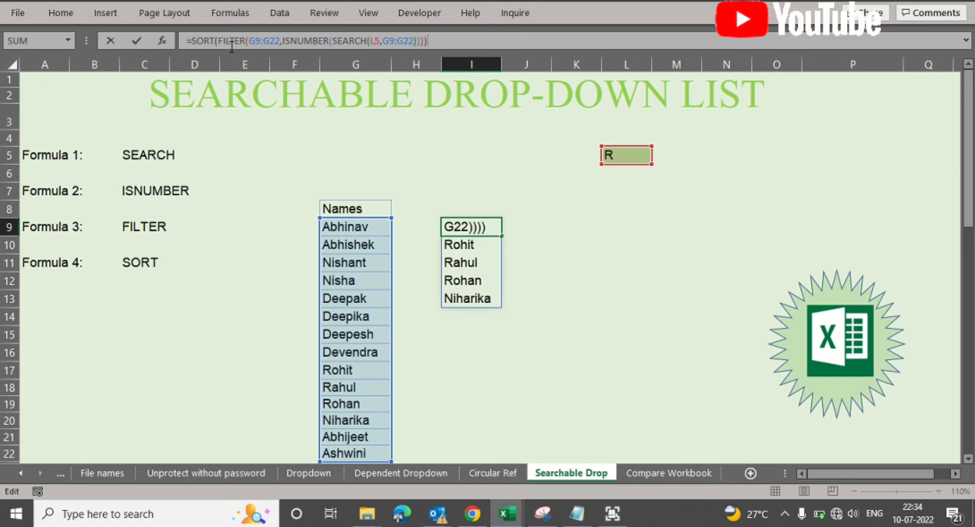
key(Return)
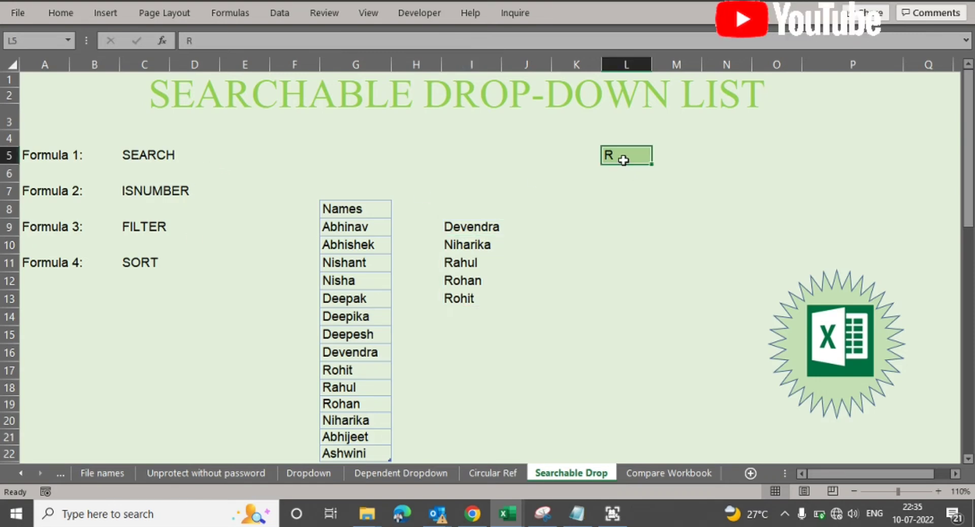
Add List data validation to L5 with the spilled range =$I$9# as its source
click(275, 19)
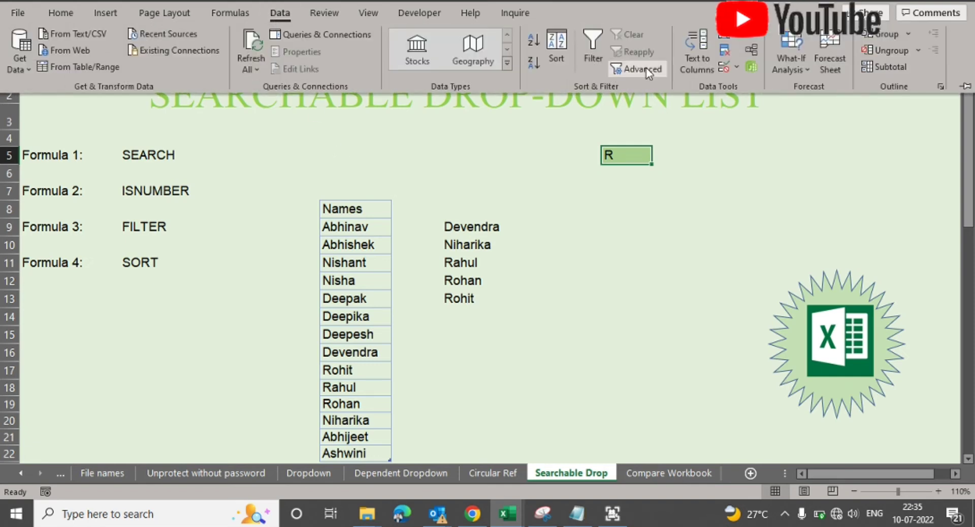
click(737, 68)
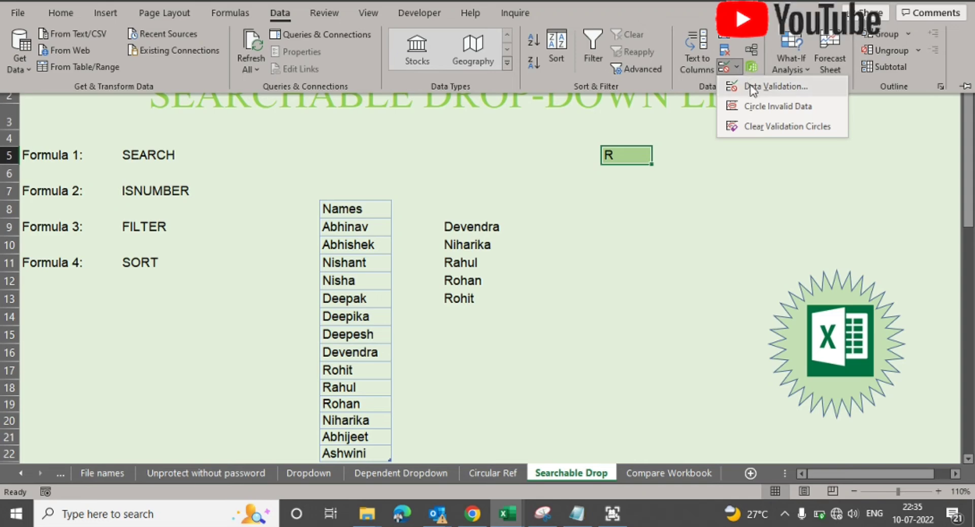
click(751, 85)
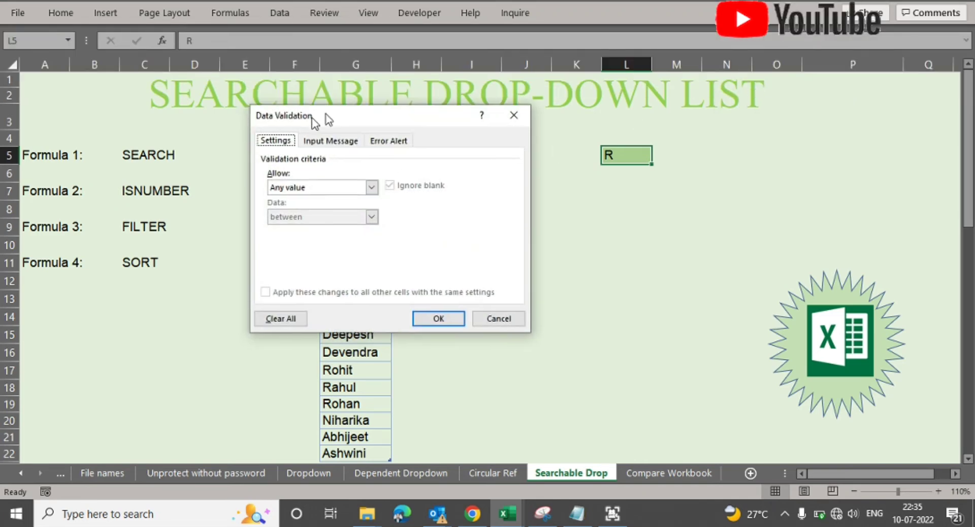
drag(321, 120, 739, 121)
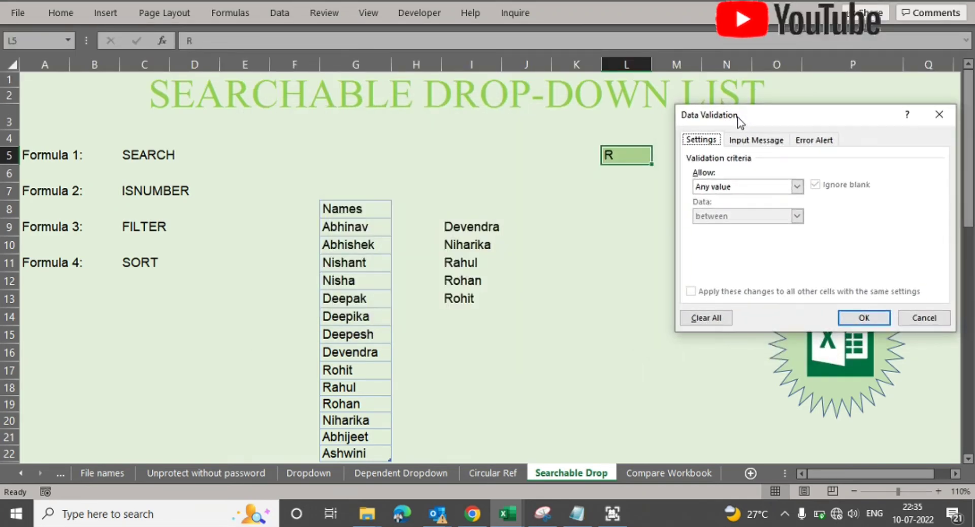
click(742, 187)
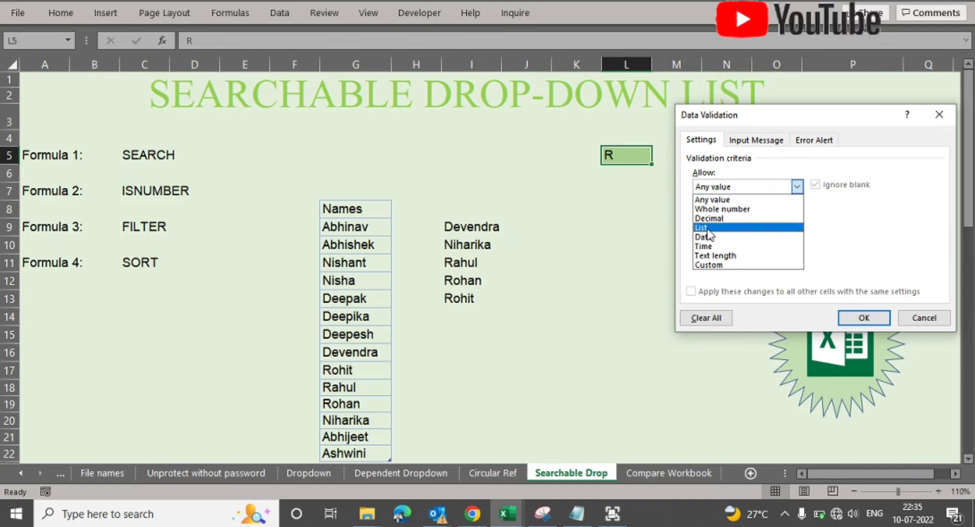
click(710, 227)
click(739, 246)
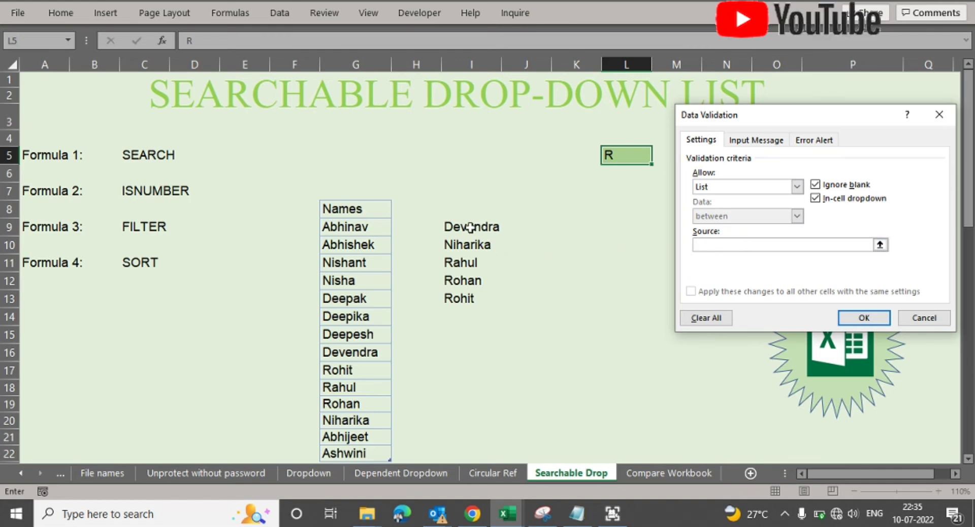
text(=)
click(471, 227)
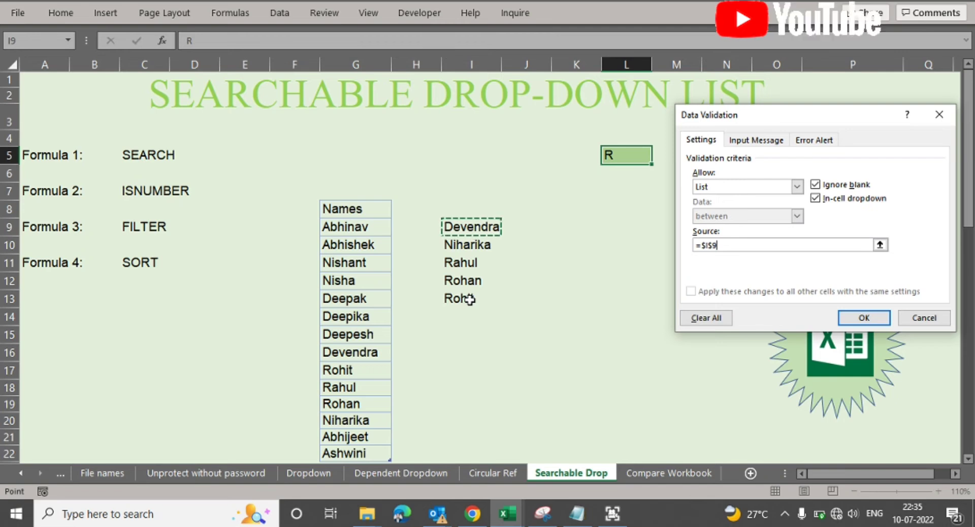
text(#)
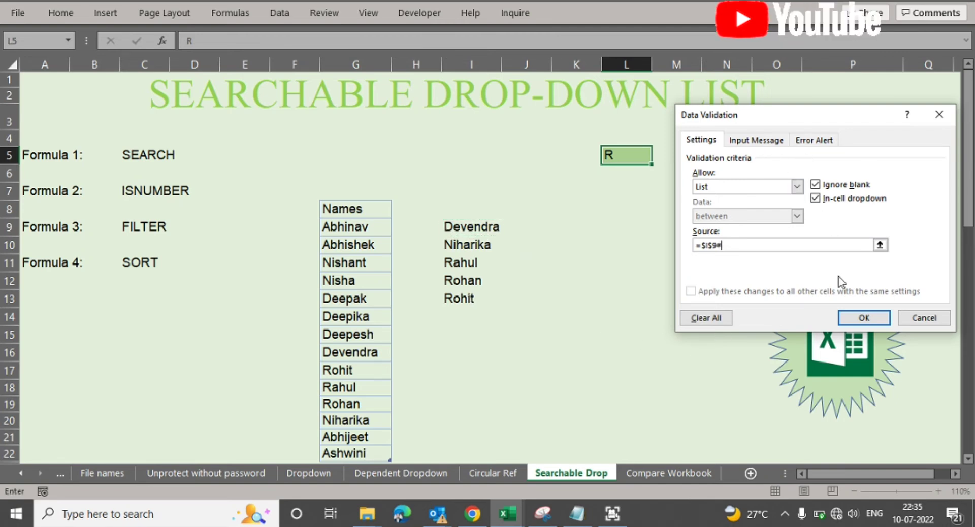
click(863, 318)
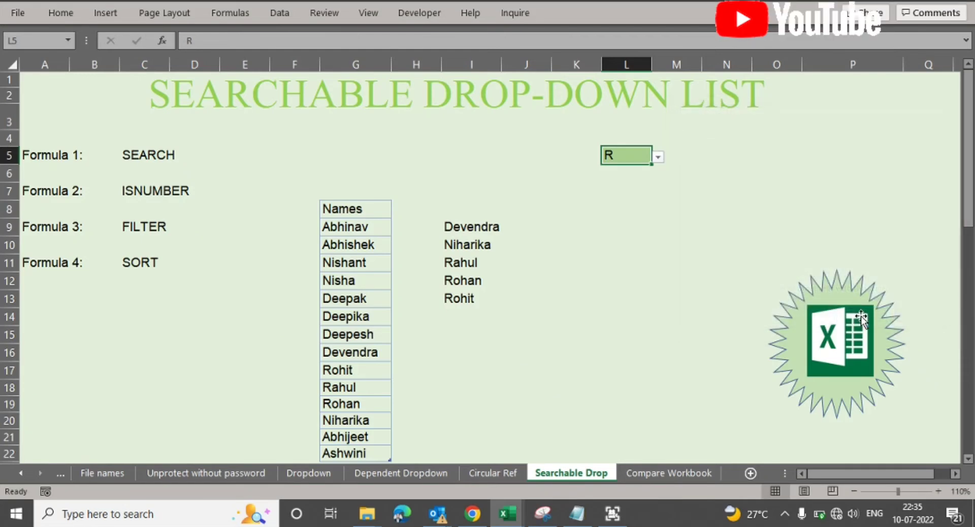
Try to enter Ab as the search text in the validated cell L5
click(678, 154)
click(632, 157)
text(Ab)
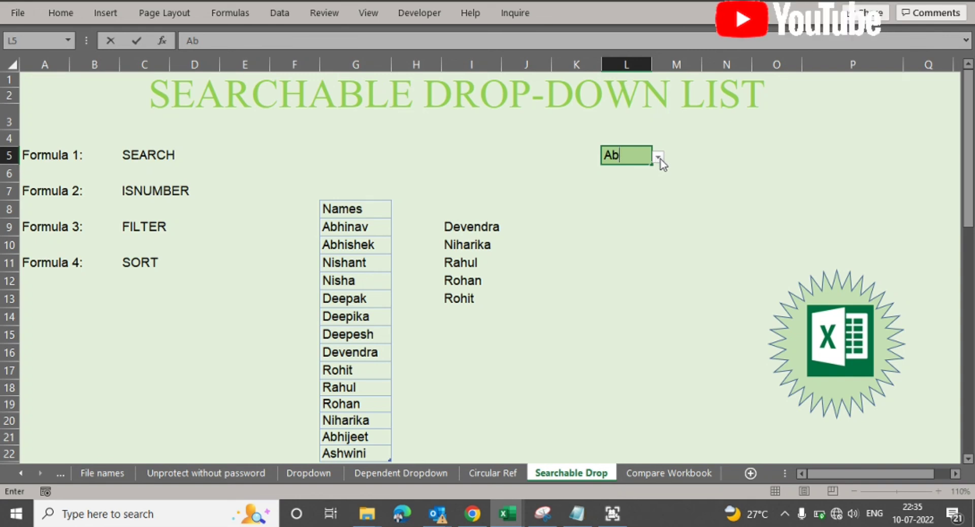
key(Return)
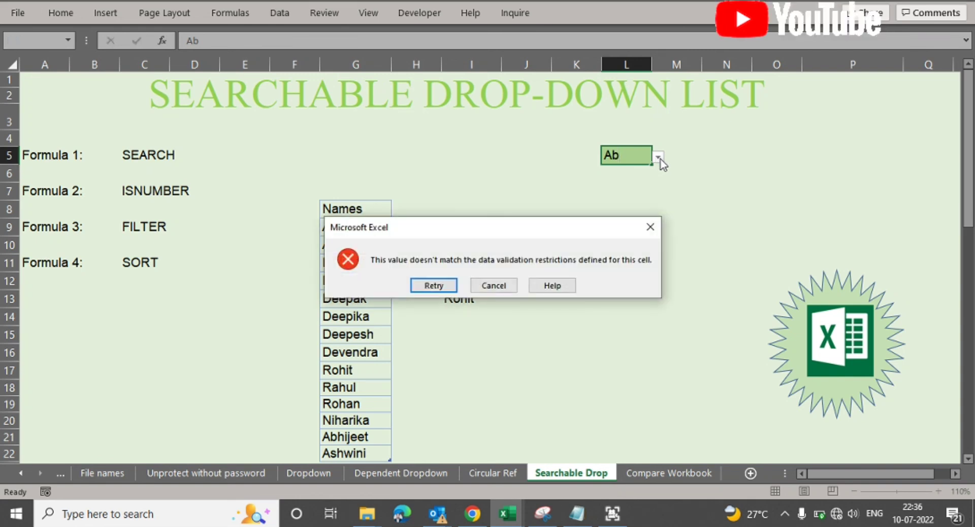
click(476, 285)
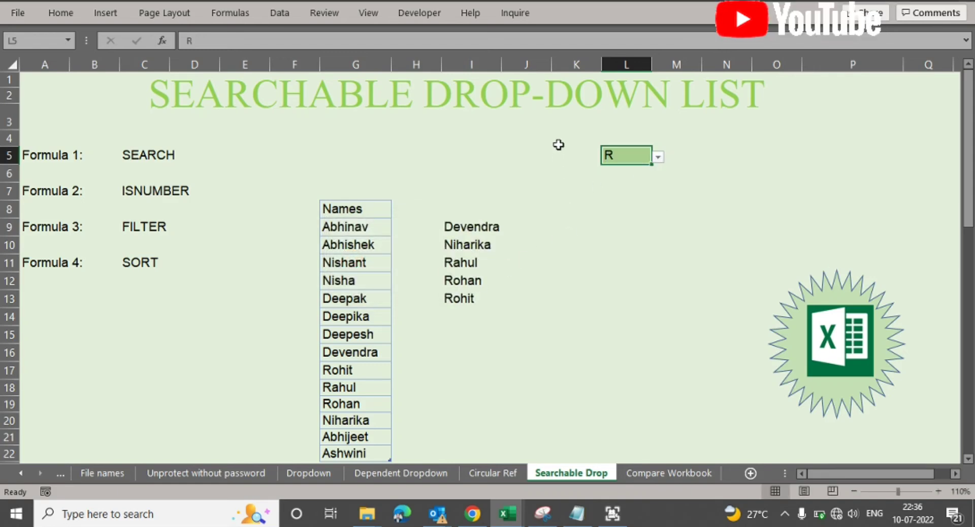
Turn off the data validation error alert for invalid data in L5
click(282, 13)
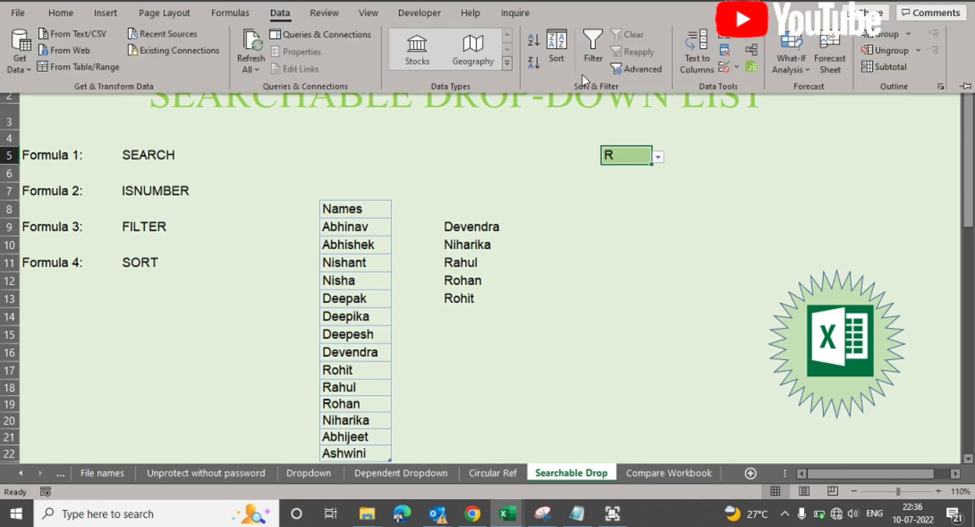
click(737, 68)
click(734, 87)
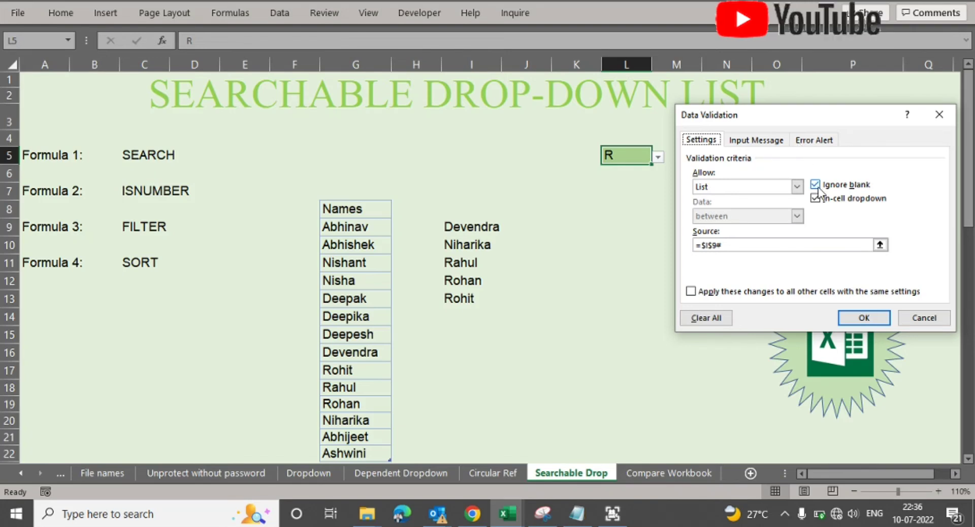
click(813, 144)
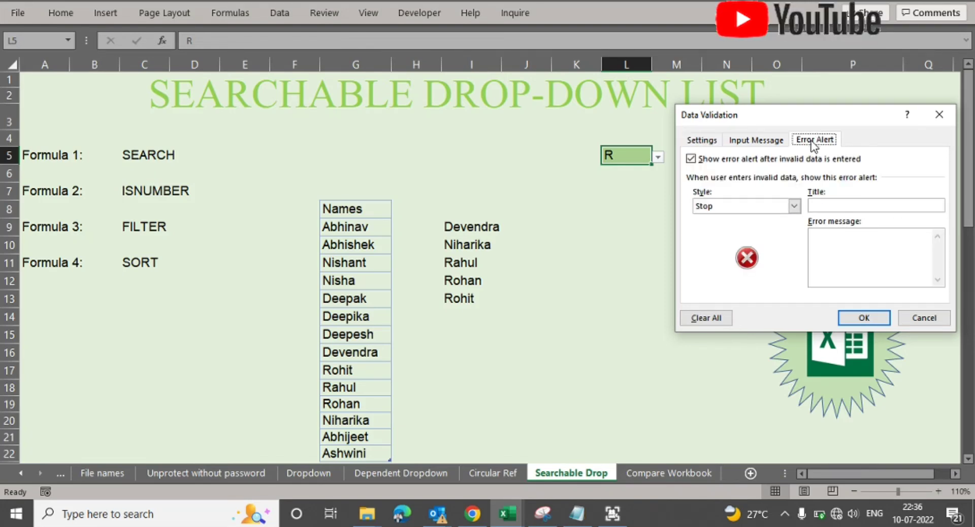
click(701, 162)
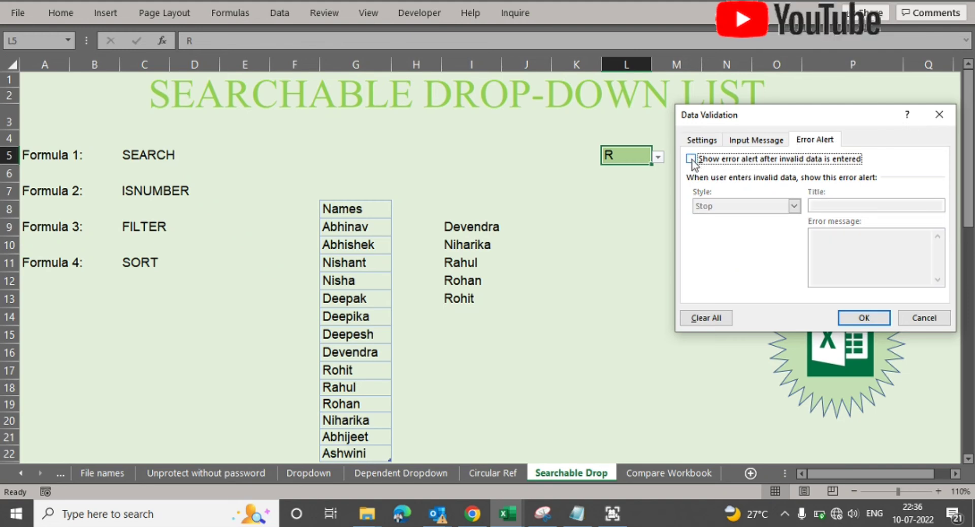
click(863, 318)
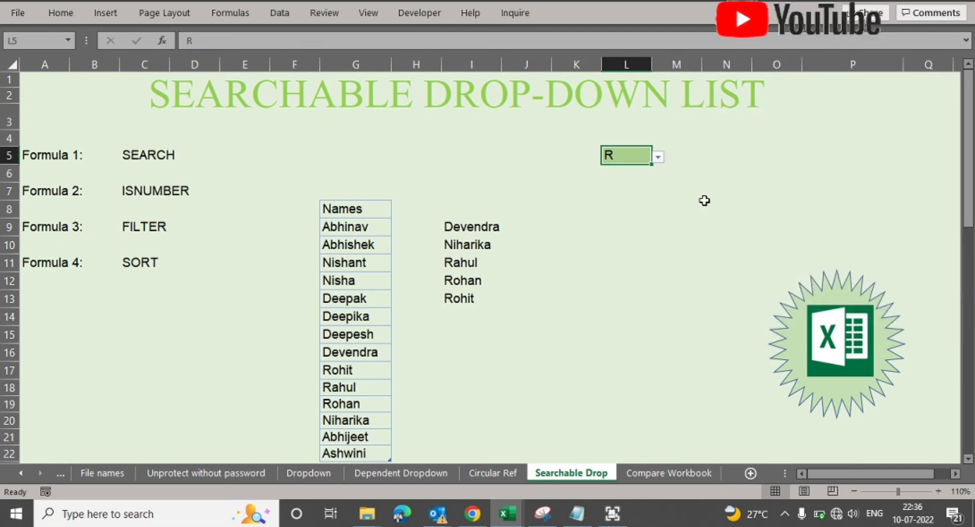
Set the search text in L5 to Ab and check the names offered in its drop-down list
text(Ab)
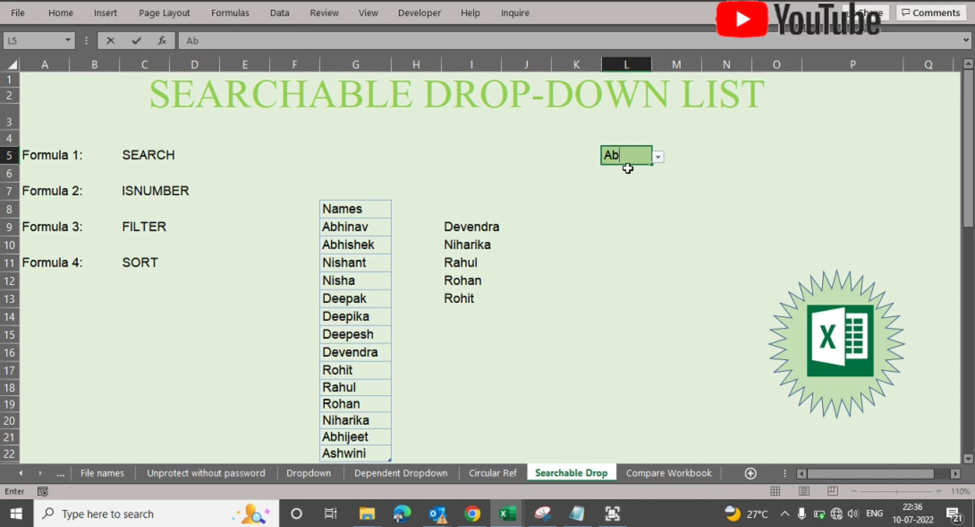
click(659, 158)
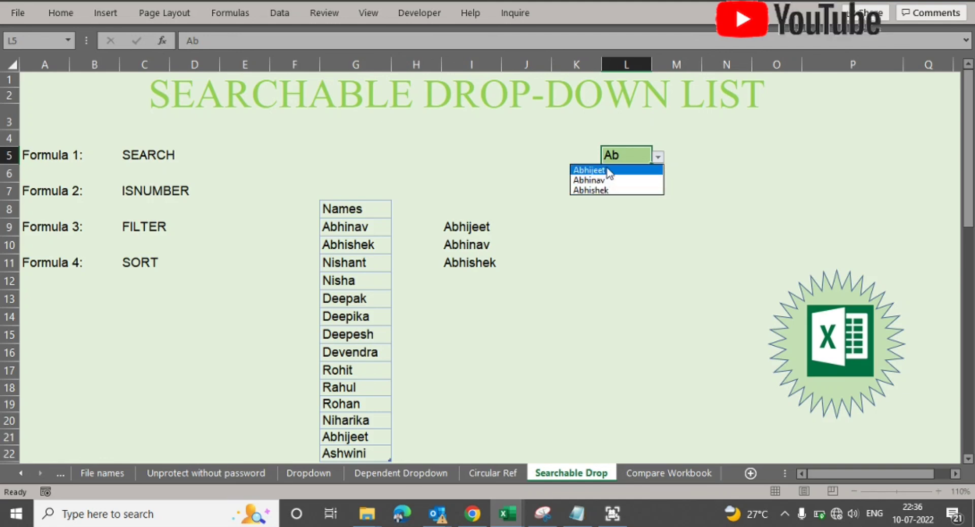
click(684, 131)
Clear the search text in L5 and browse the full drop-down list of names
key(Delete)
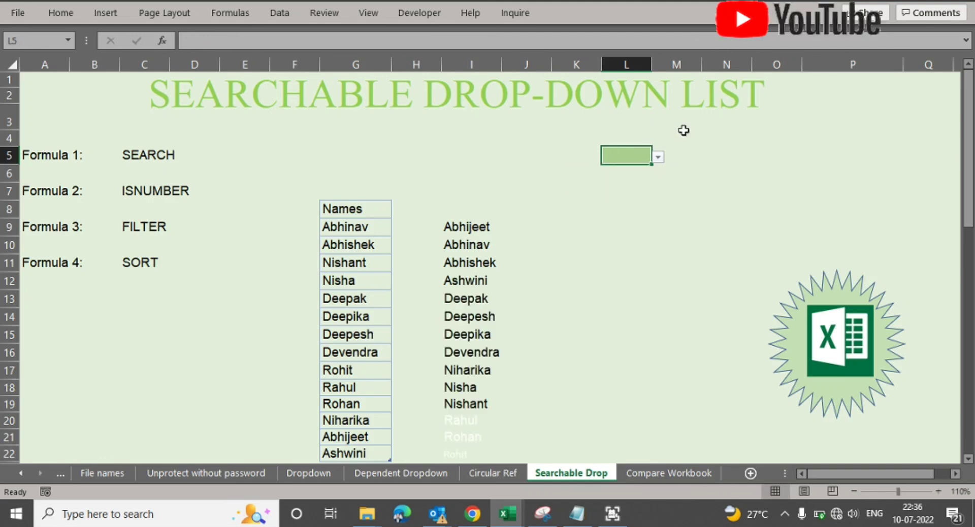
click(658, 158)
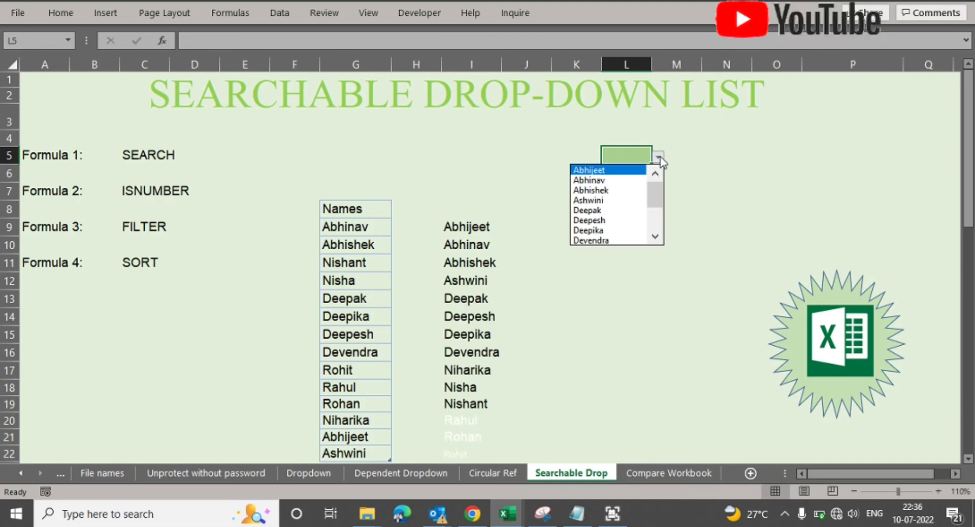
drag(659, 194, 649, 176)
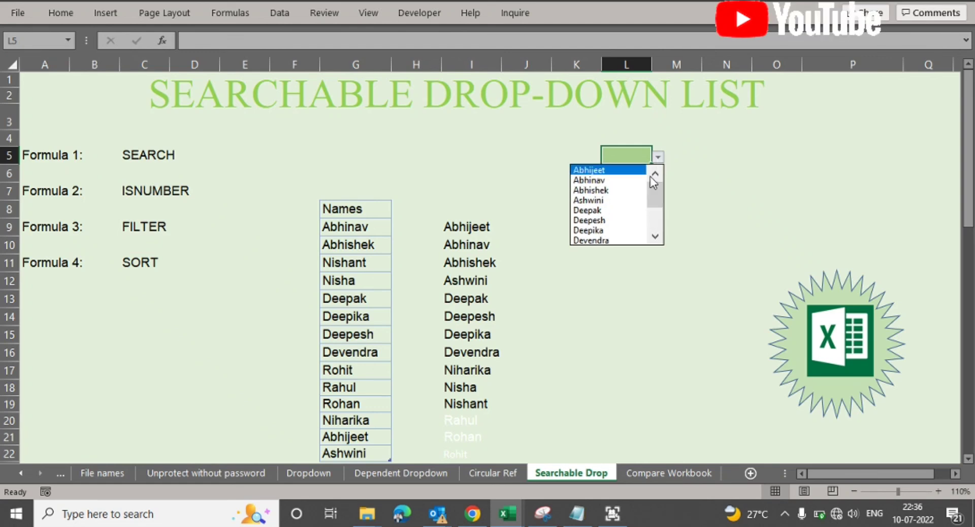
click(620, 153)
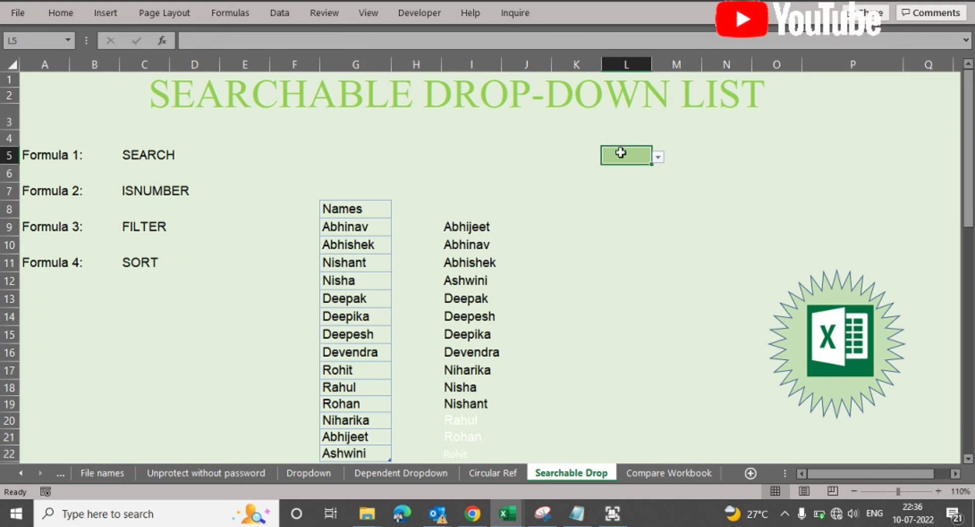
Enter D as the search text in L5 and check the names offered in its drop-down list
double_click(620, 152)
text(D)
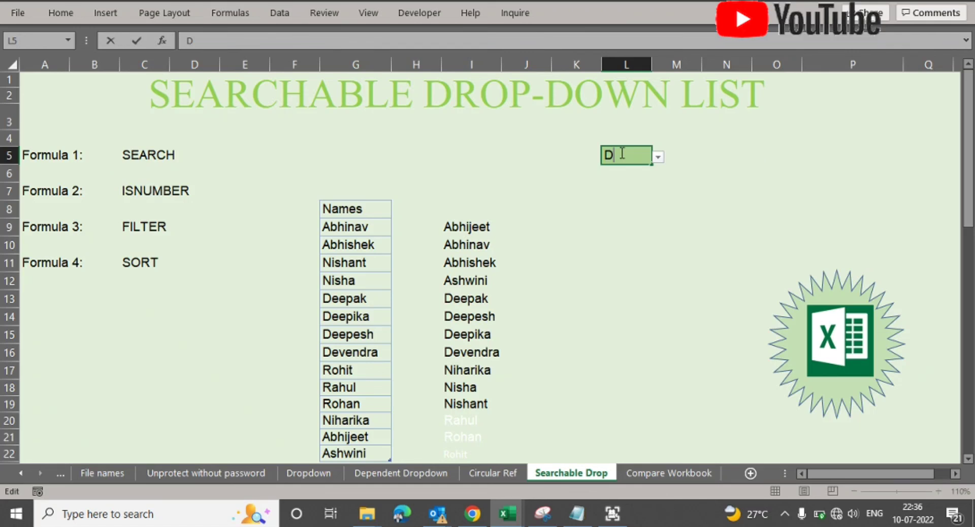
click(658, 159)
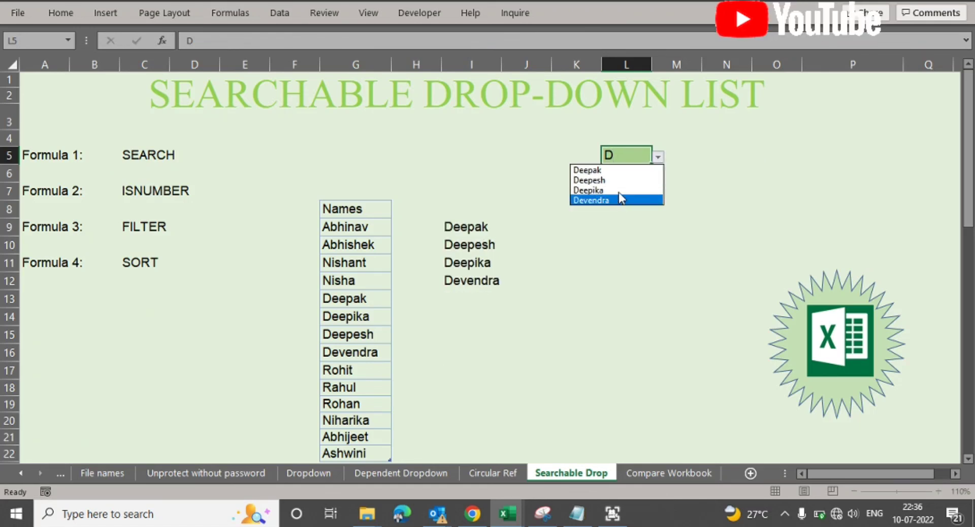
click(714, 153)
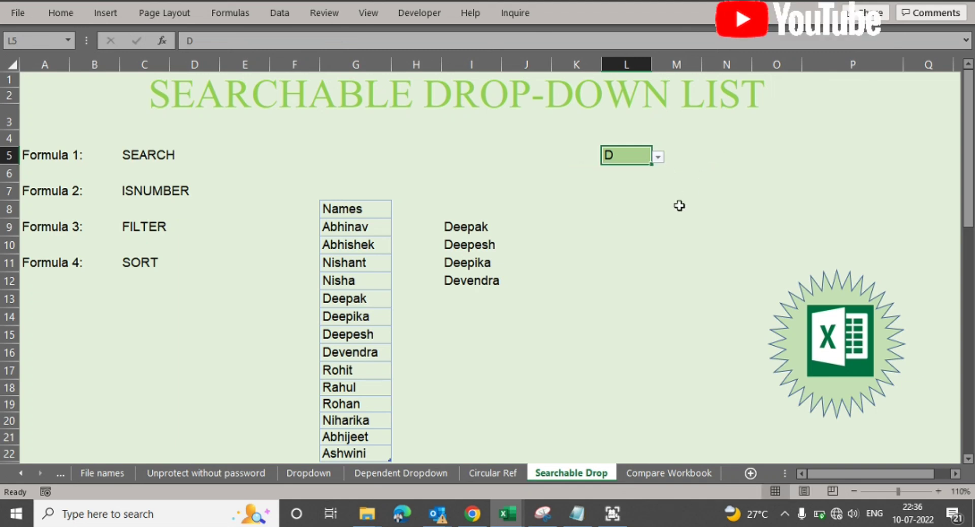